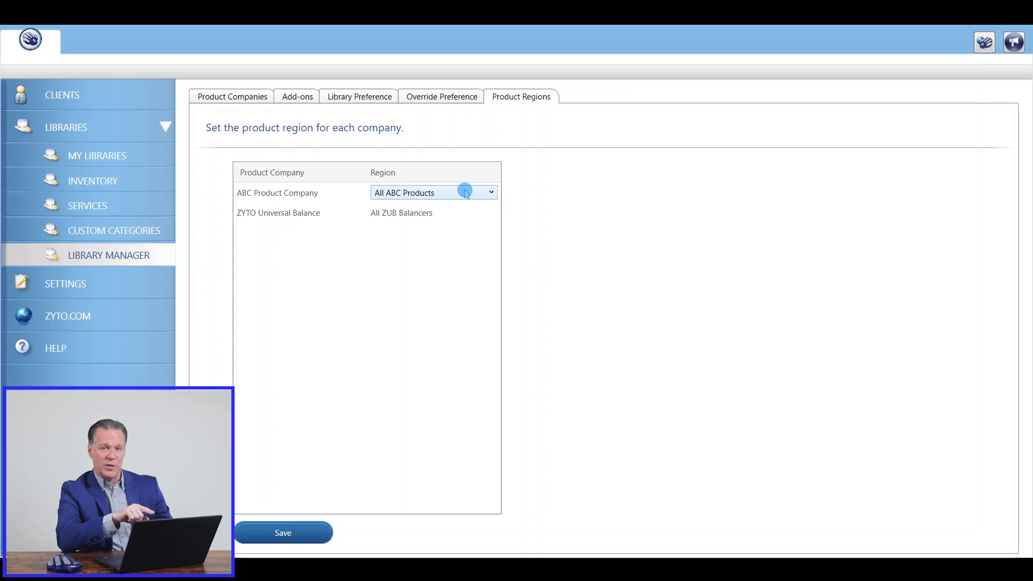
Save the product region settings with All ABC Products assigned to ABC Product Company.
left_click(306, 536)
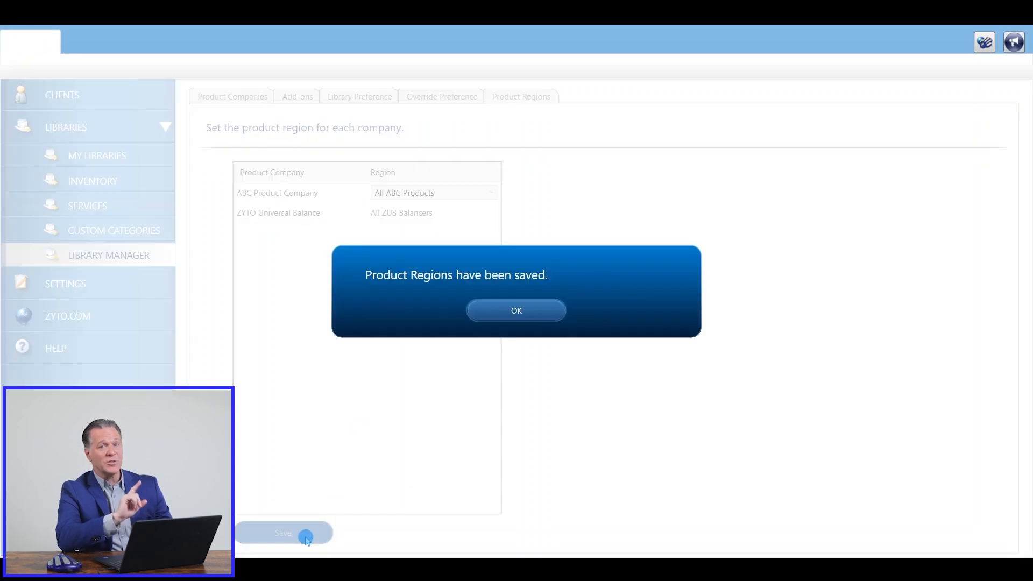
left_click(537, 311)
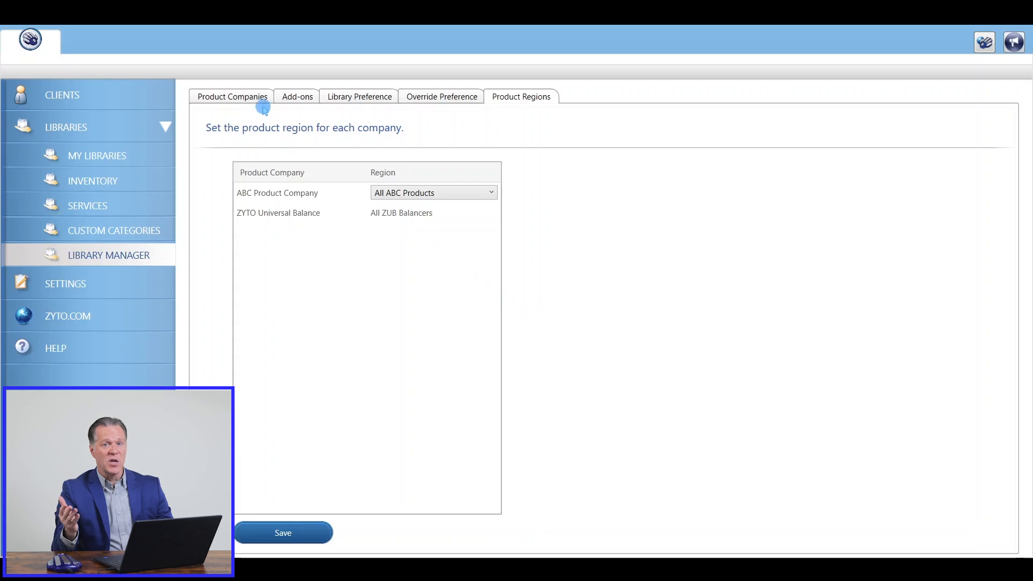
Enable the ZYTO Biosurvey Training library among the license's product companies and save the selection.
left_click(247, 100)
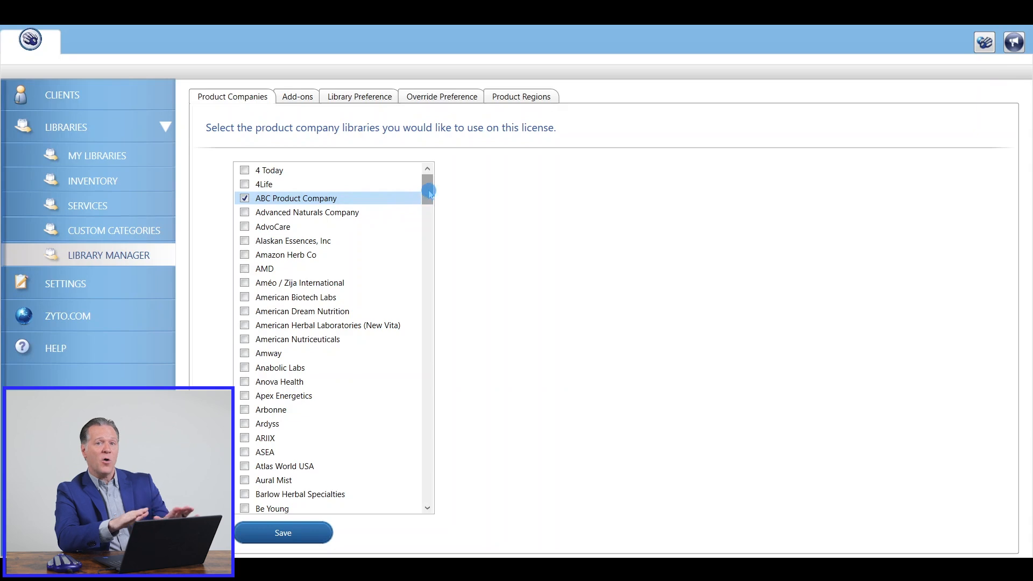
left_click_drag(428, 193, 434, 295)
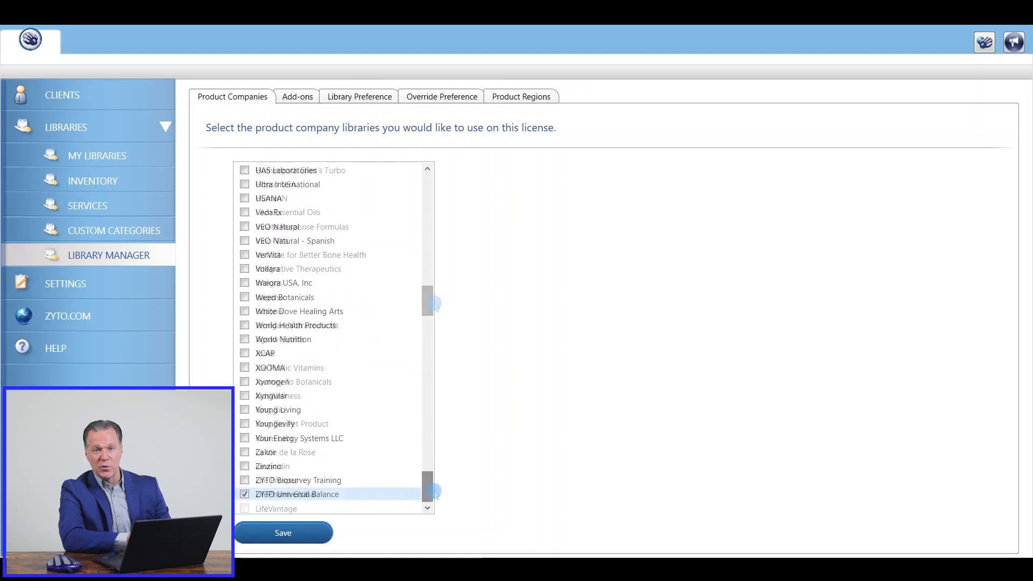
left_click(245, 480)
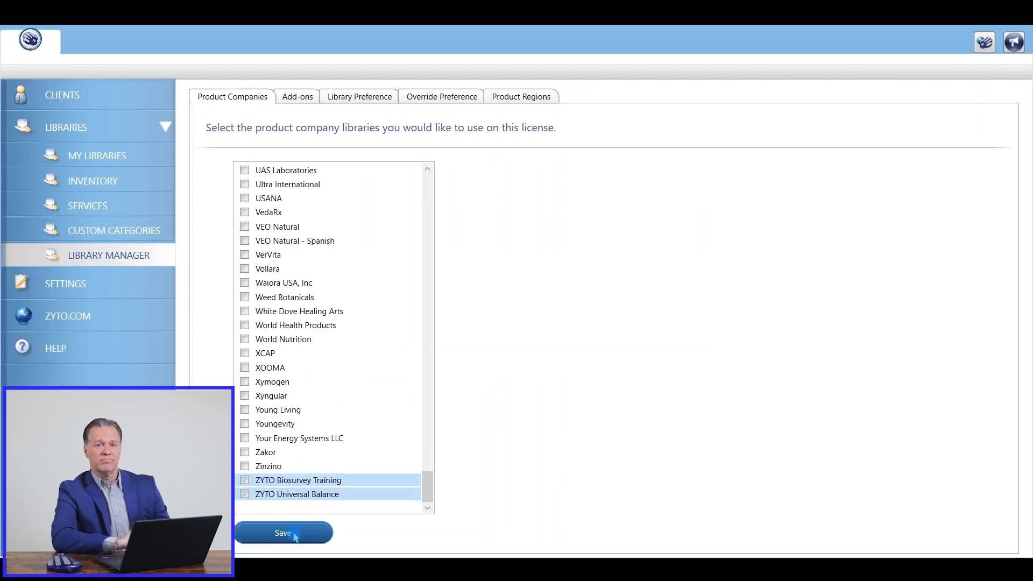
left_click(284, 532)
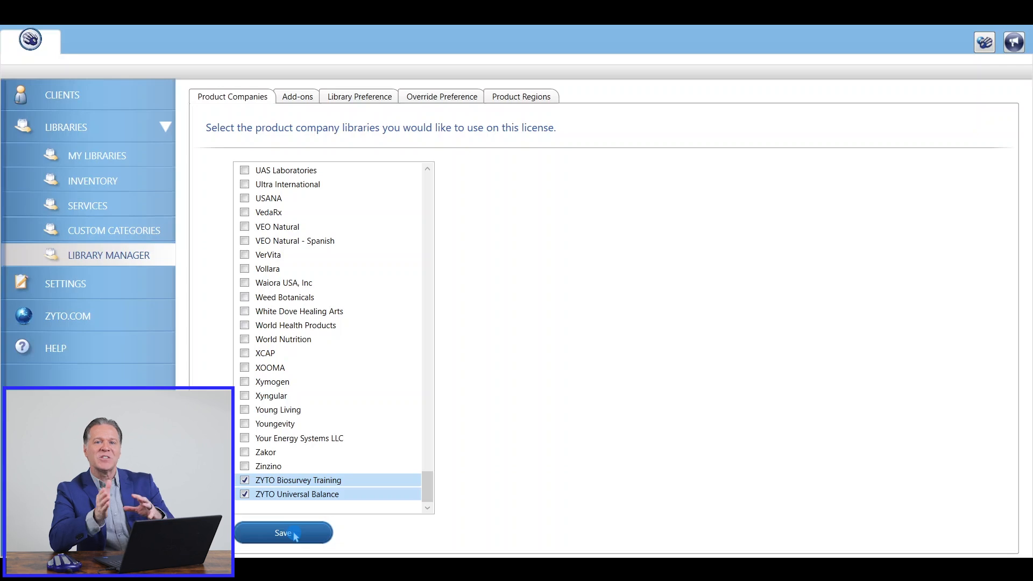
Review the product company list, the available add-ons, the library display order and the library override priority.
left_click_drag(422, 484, 436, 161)
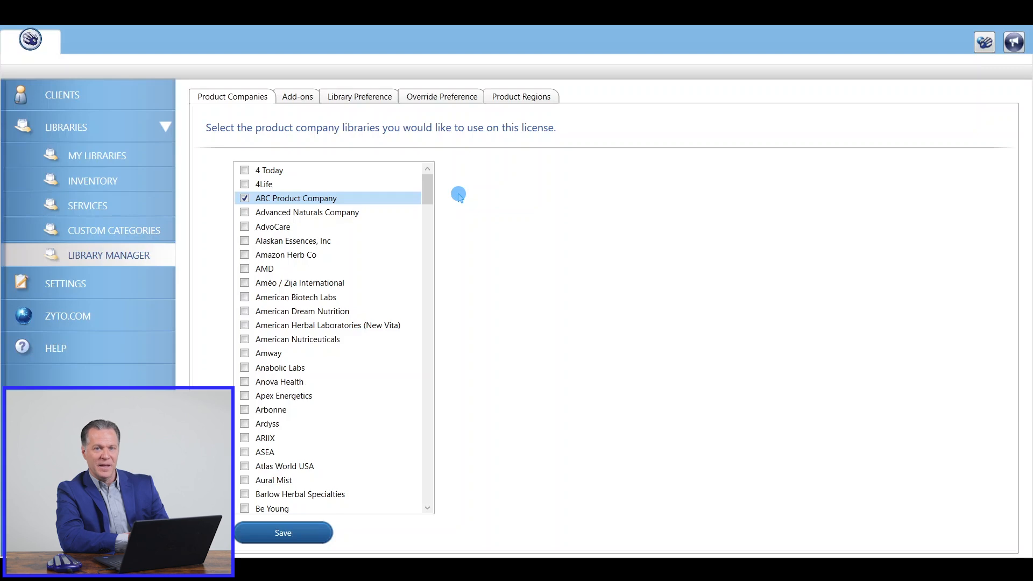
left_click(297, 98)
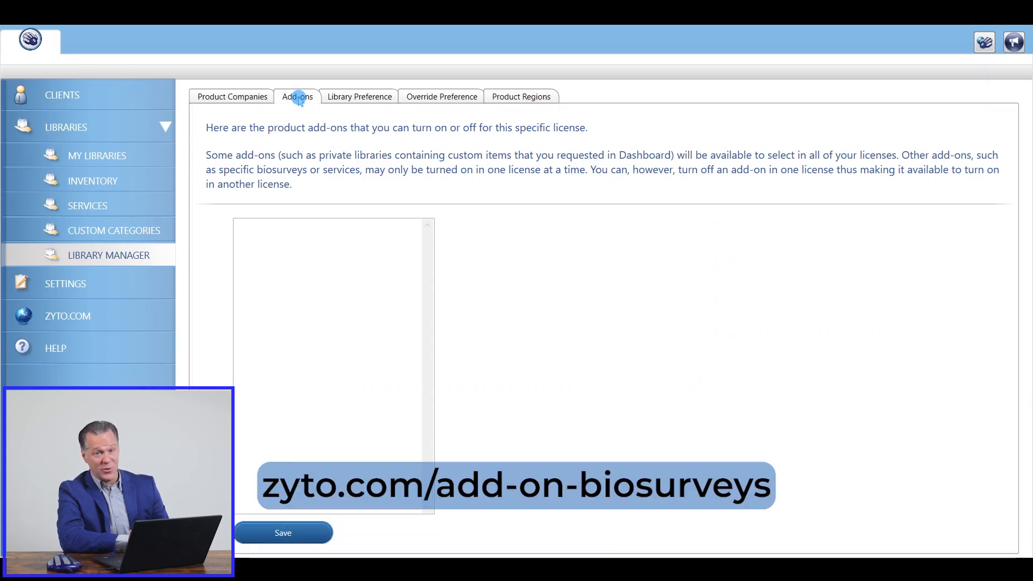
left_click(363, 101)
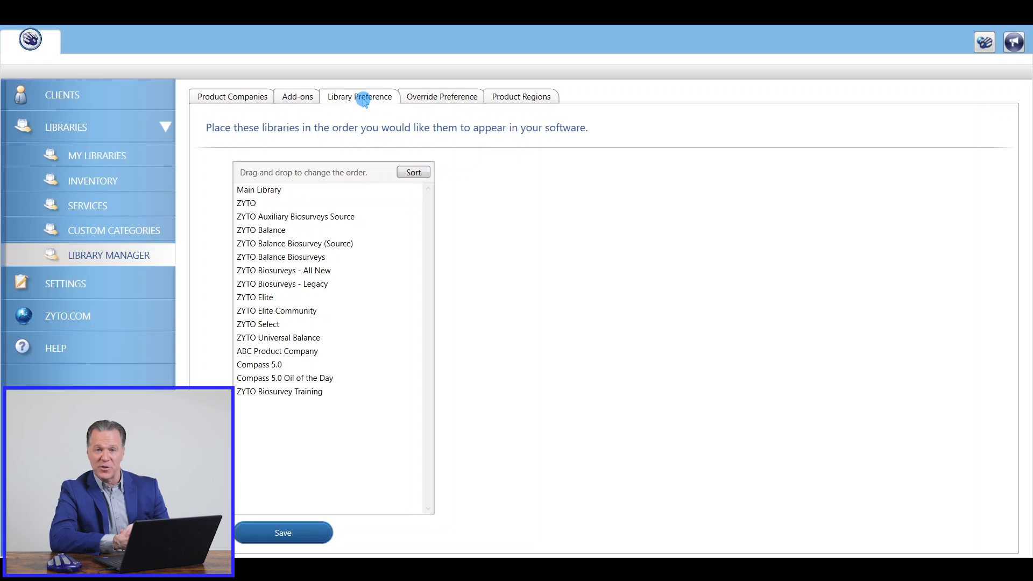
left_click(431, 100)
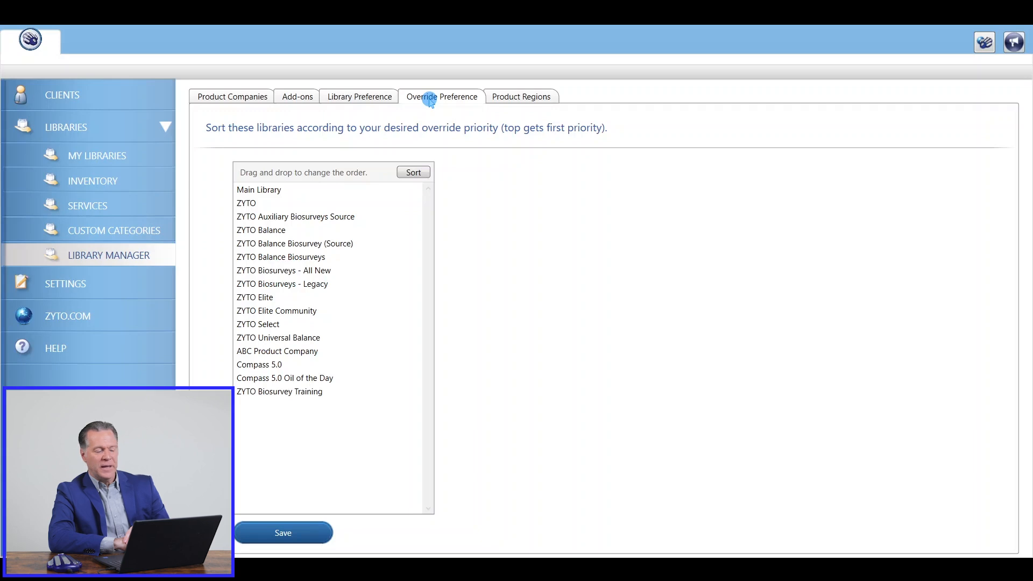
In the services library, deselect all ZYTO services and select only Chiropractic and Laser Therapy.
left_click(125, 207)
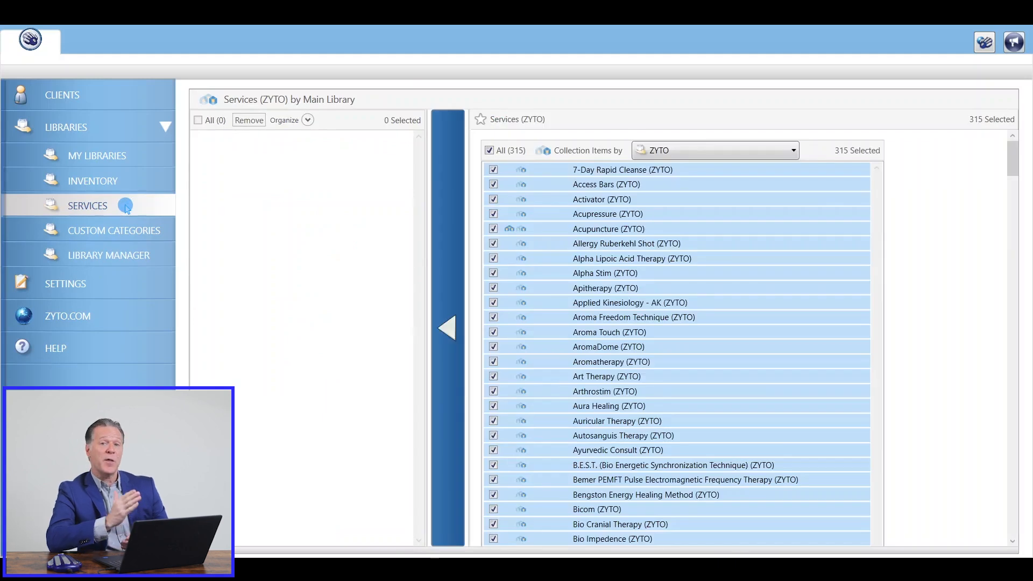
left_click(489, 150)
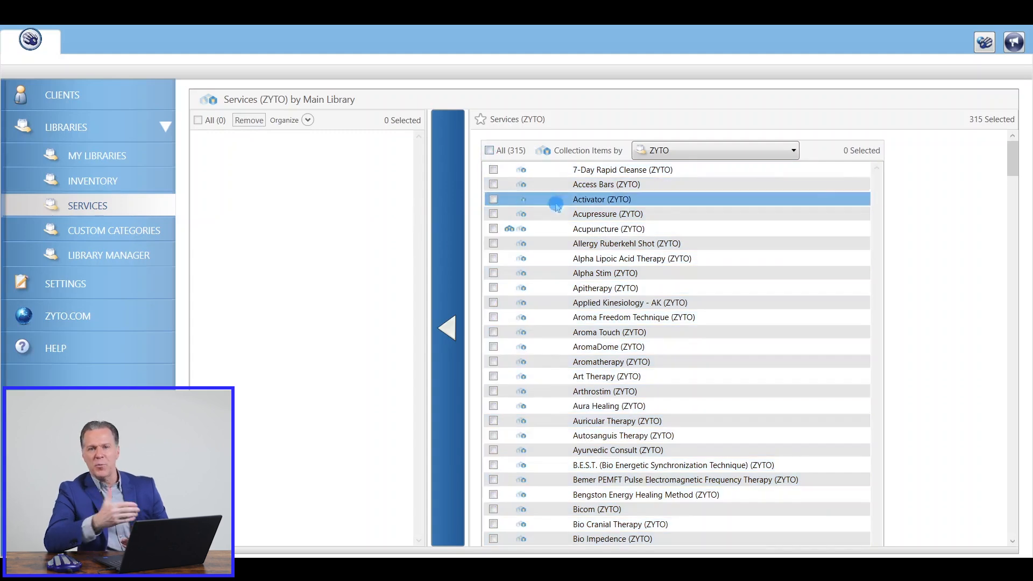
left_click_drag(1008, 151, 1013, 222)
left_click(599, 234)
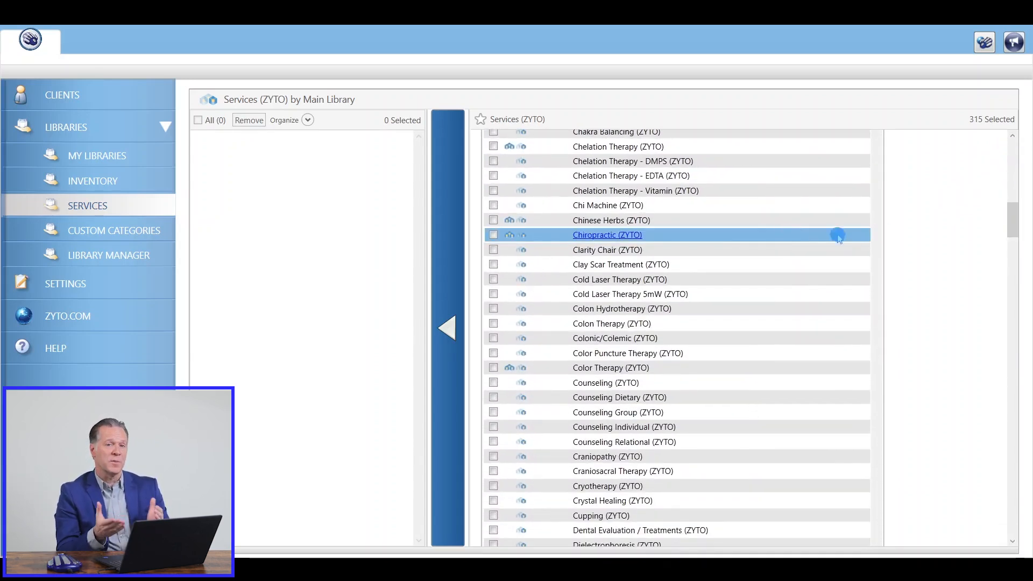
left_click(494, 235)
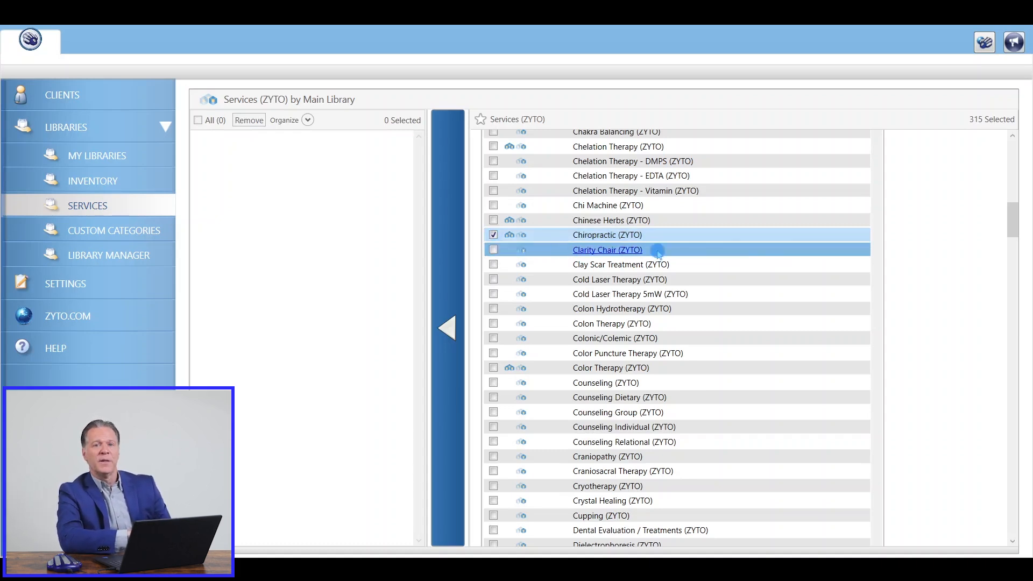
left_click_drag(1011, 215, 1009, 339)
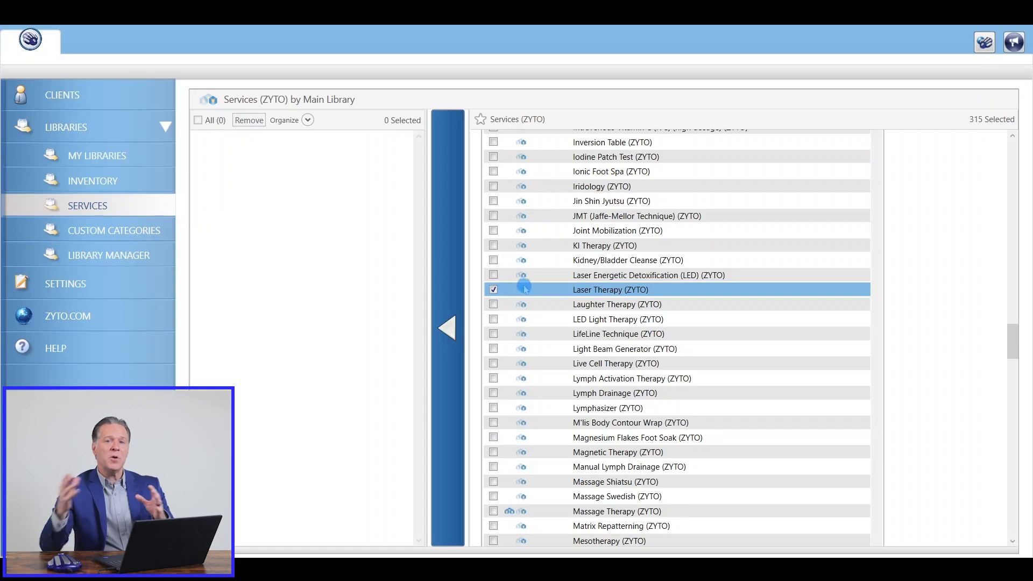
Also select Oxygen Therapy, Physical Therapy, Pilates and Recall Healing, and add all chosen services to the Main Library.
left_click_drag(1010, 341, 1020, 408)
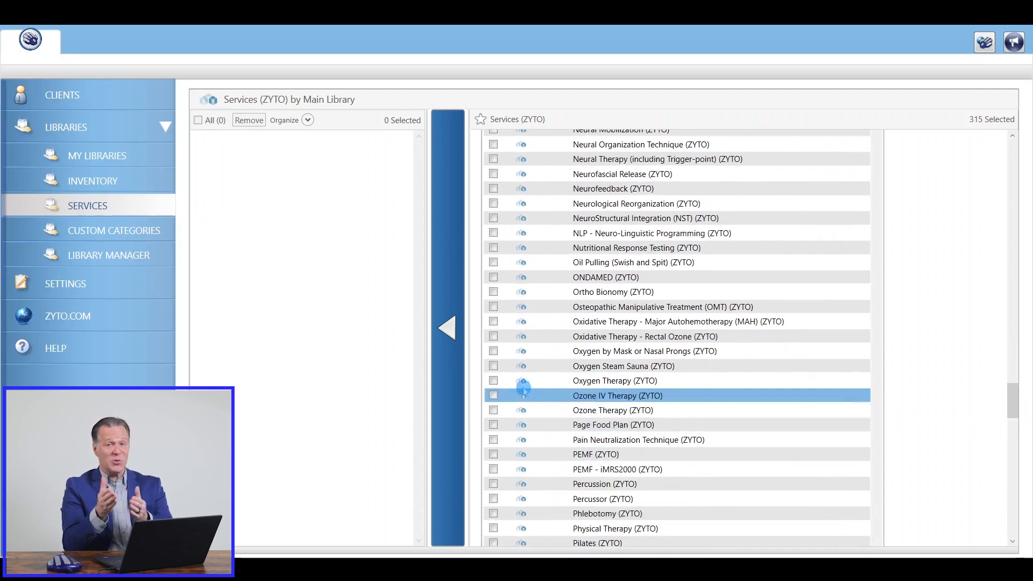
left_click(493, 381)
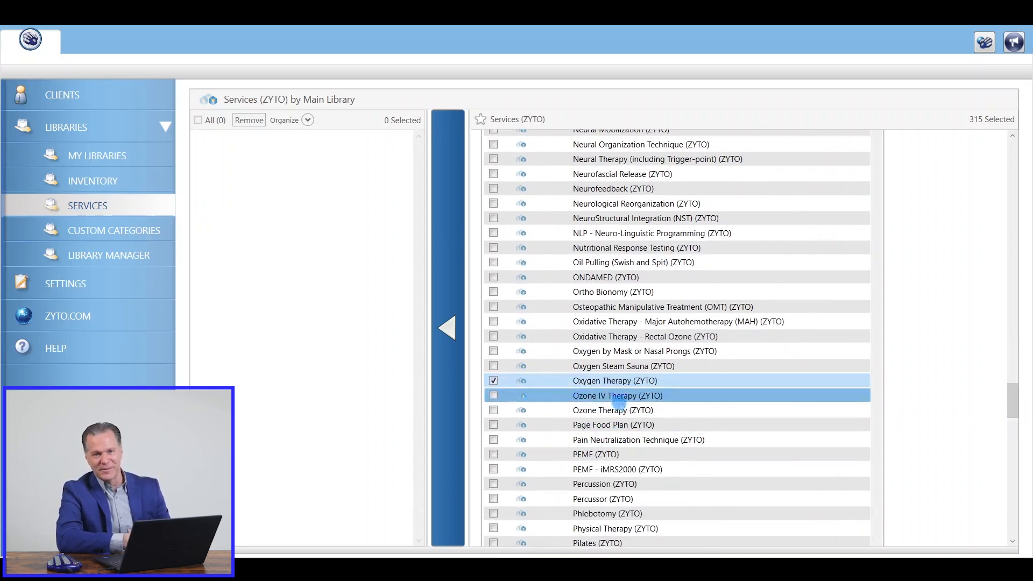
left_click_drag(1006, 408, 1013, 419)
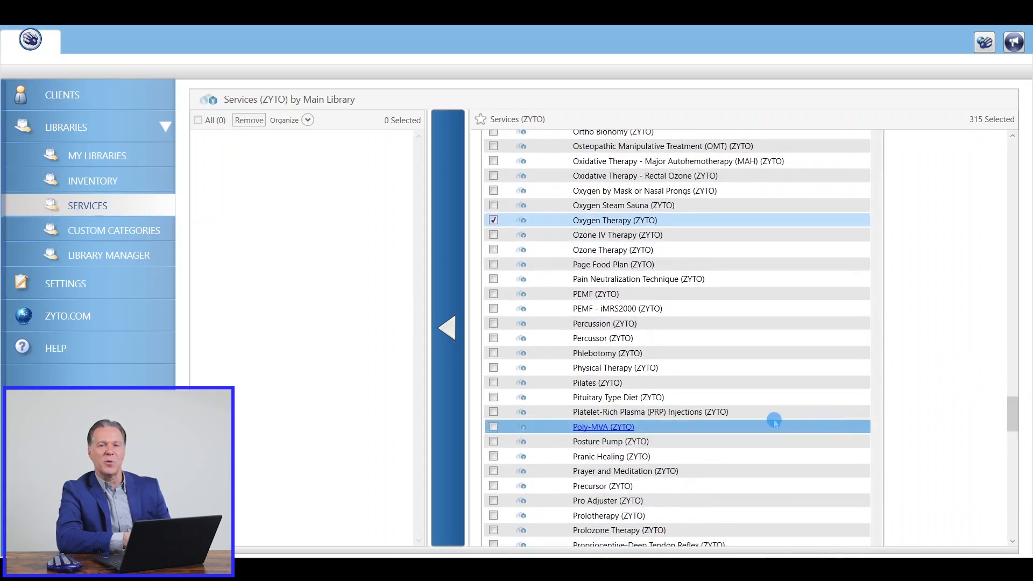
left_click(493, 367)
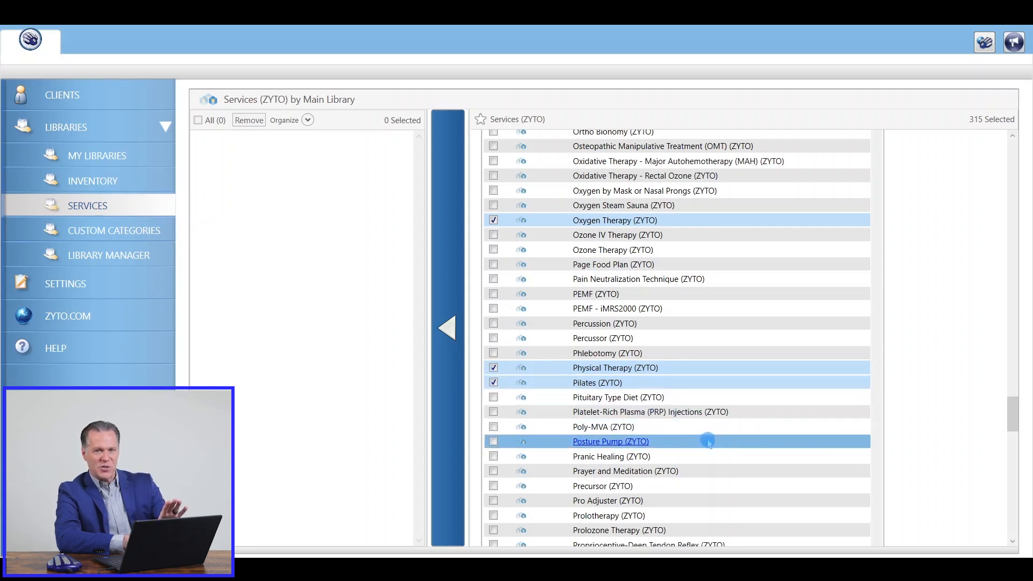
left_click_drag(1011, 428, 1011, 453)
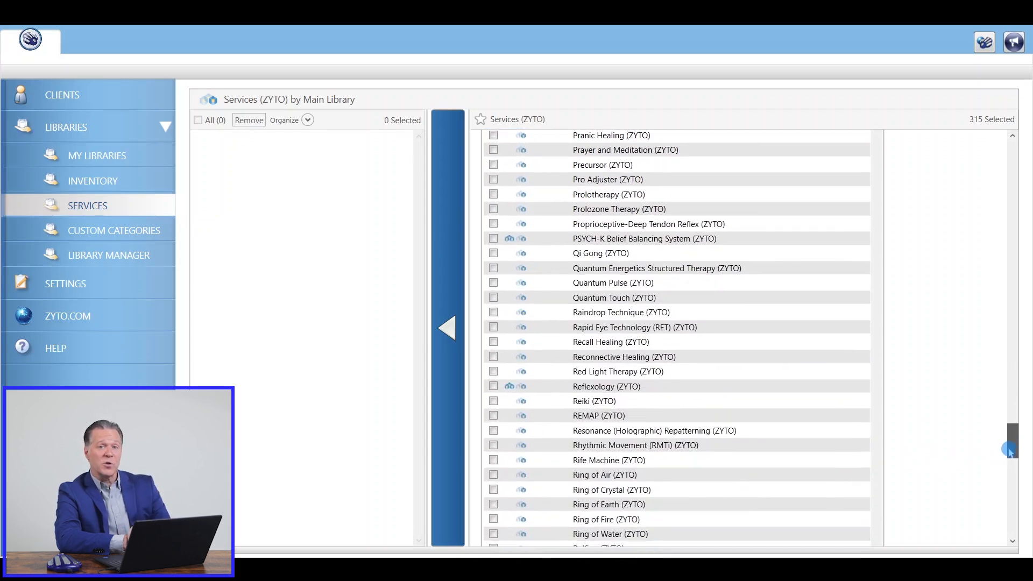
left_click(494, 343)
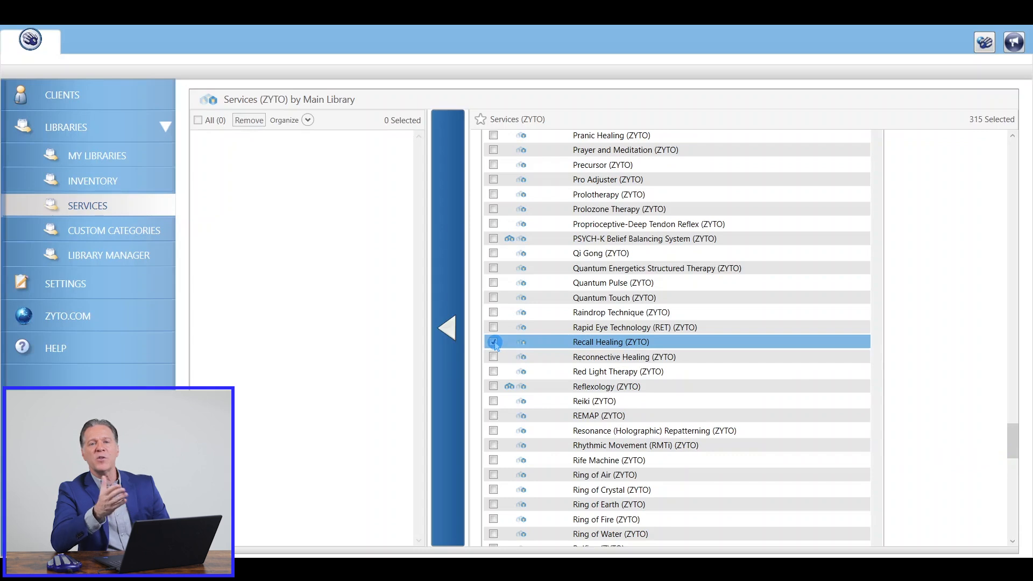
left_click(453, 326)
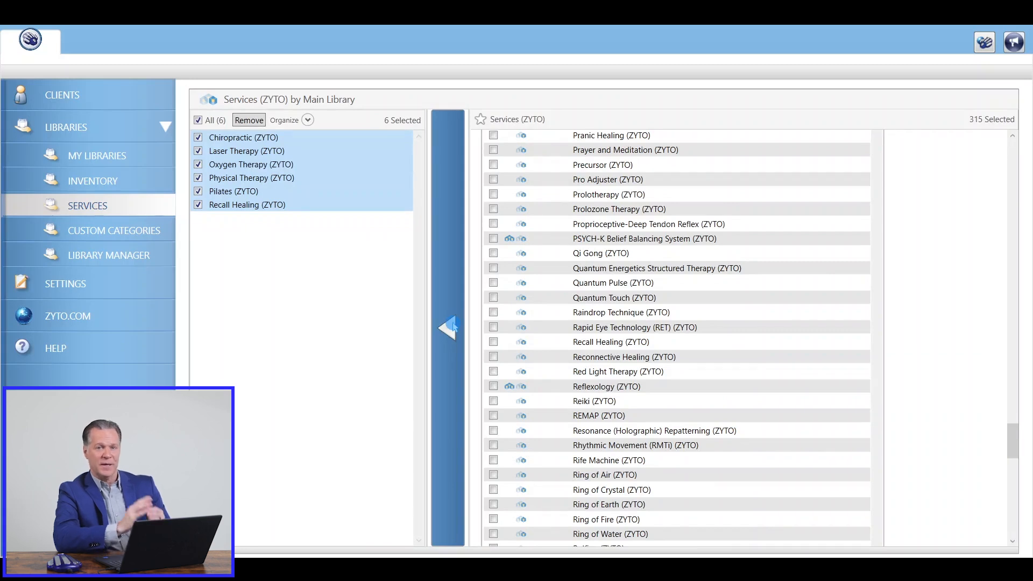
Remove Pilates and Laser Therapy from the Main Library's services.
left_click(197, 120)
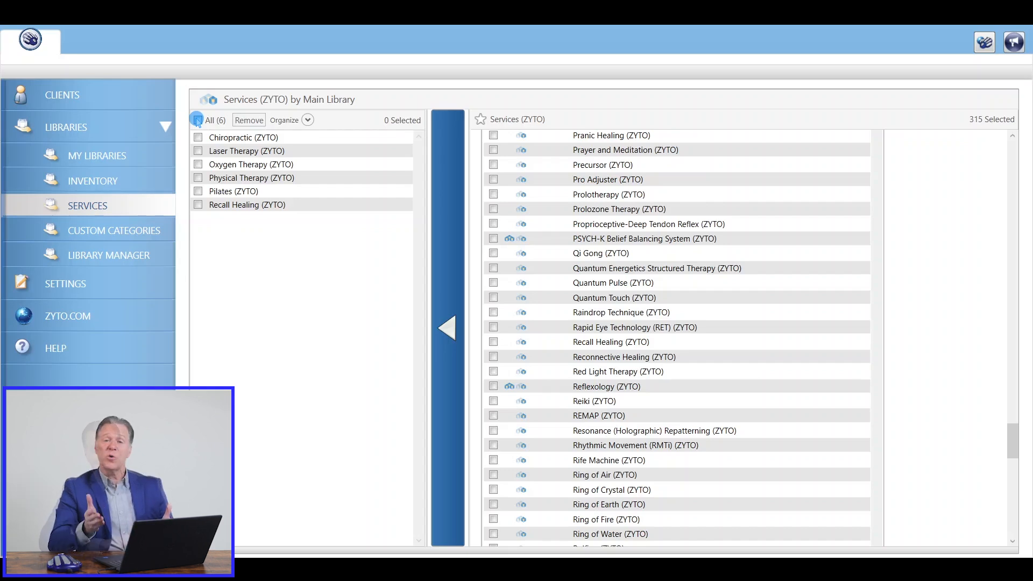
left_click(198, 191)
left_click(198, 151)
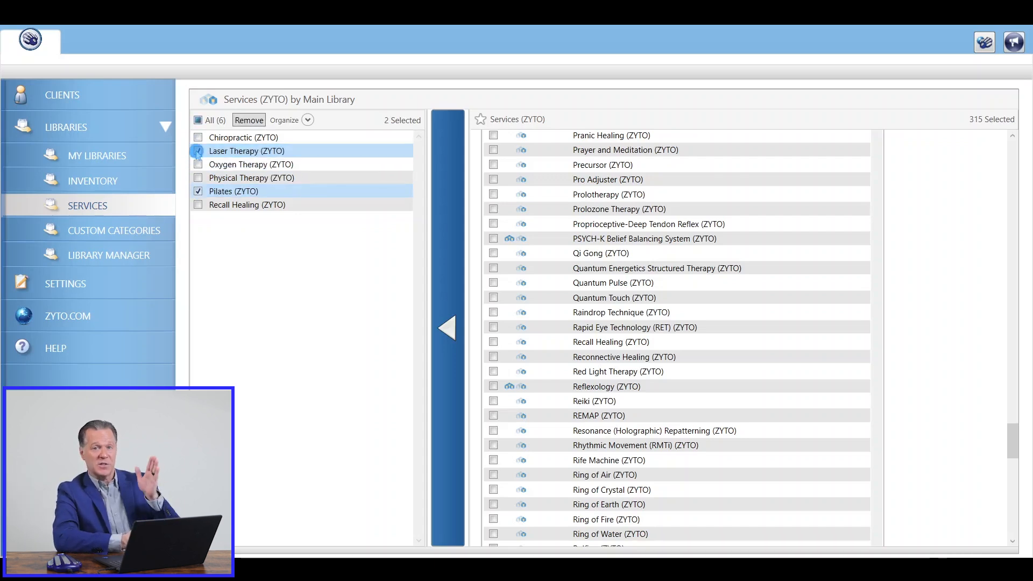
left_click(244, 122)
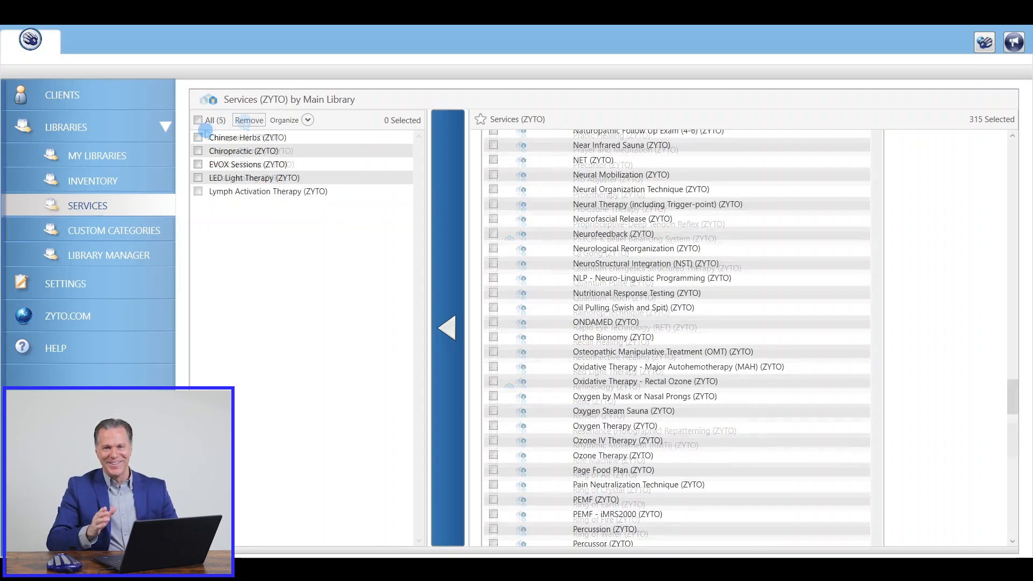
Add only the All ABC Products collection to the Main Library's inventory.
left_click(119, 177)
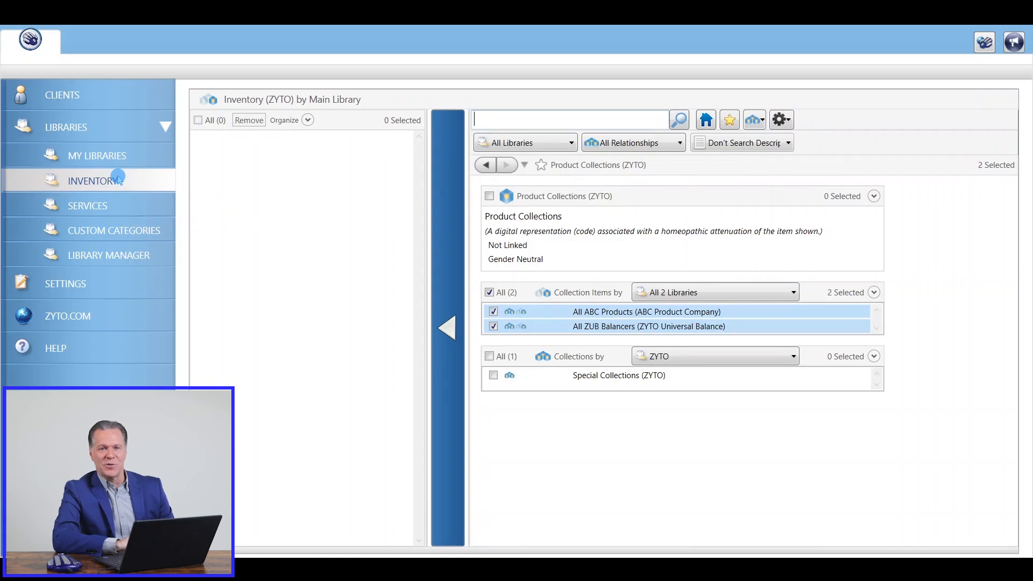
left_click(490, 292)
left_click(493, 311)
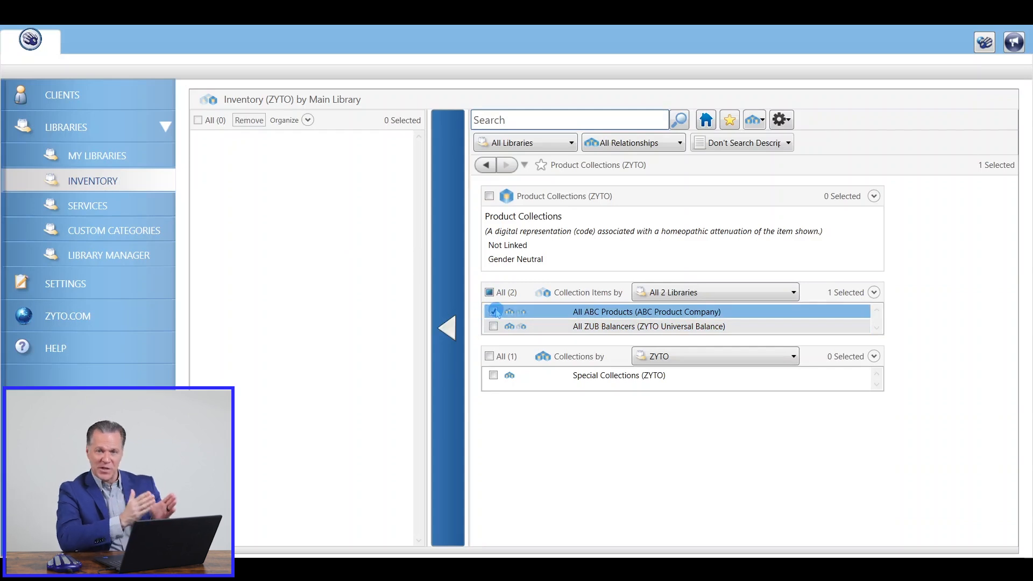
left_click(446, 326)
left_click(445, 326)
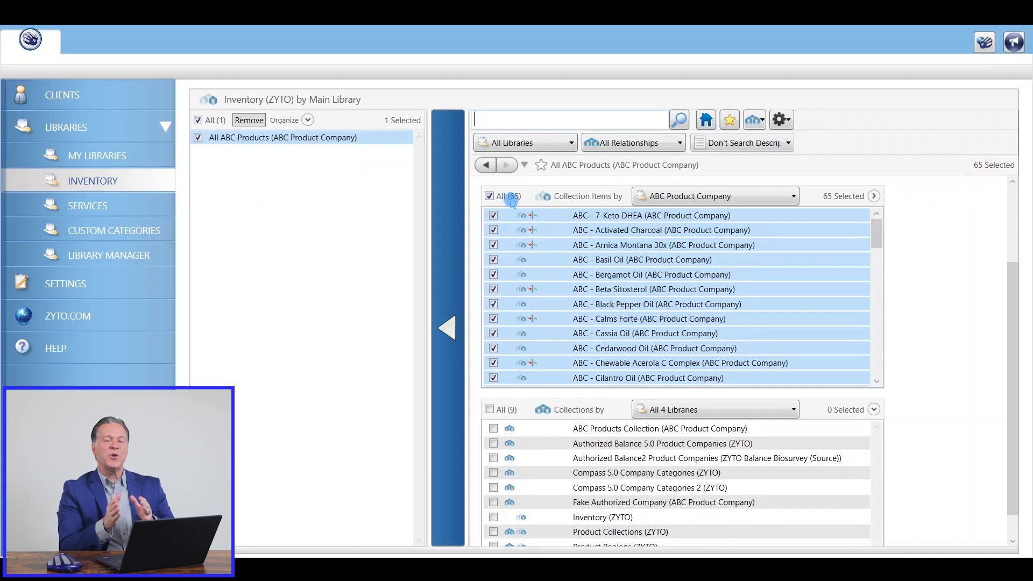
Add the individual ABC products 7-Keto DHEA, Cedarwood Oil, Frankincense Oil and Peppermint Oil to the inventory, then clear the inventory selection.
left_click(489, 195)
left_click(493, 215)
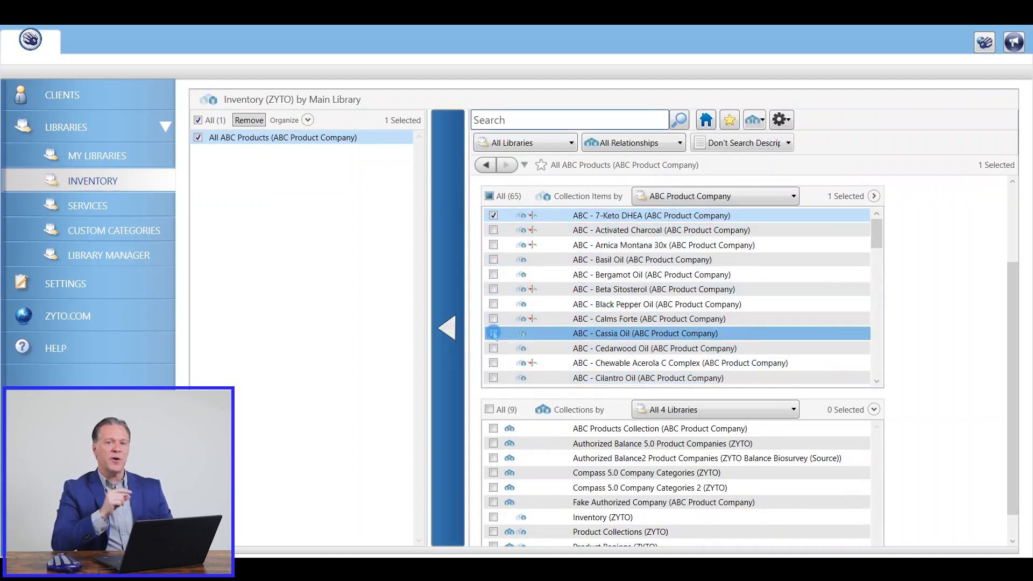
scroll(493, 350, "down", 5)
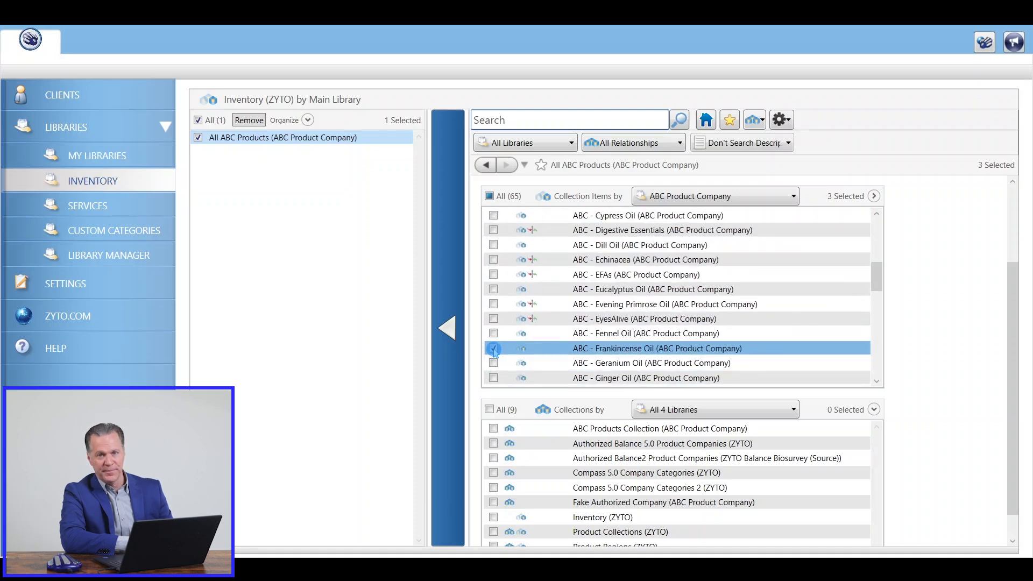
scroll(493, 350, "down", 5)
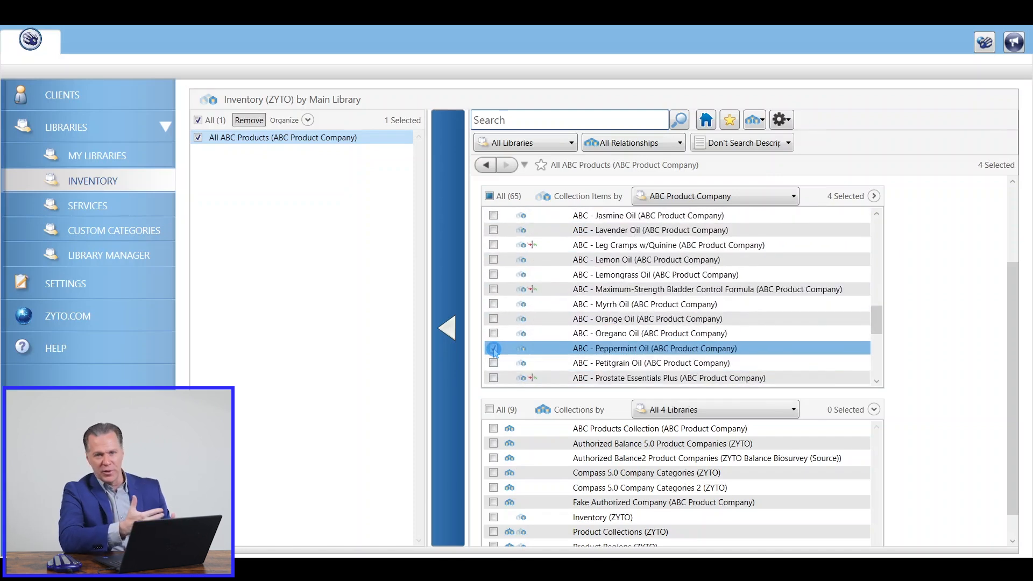
left_click(451, 321)
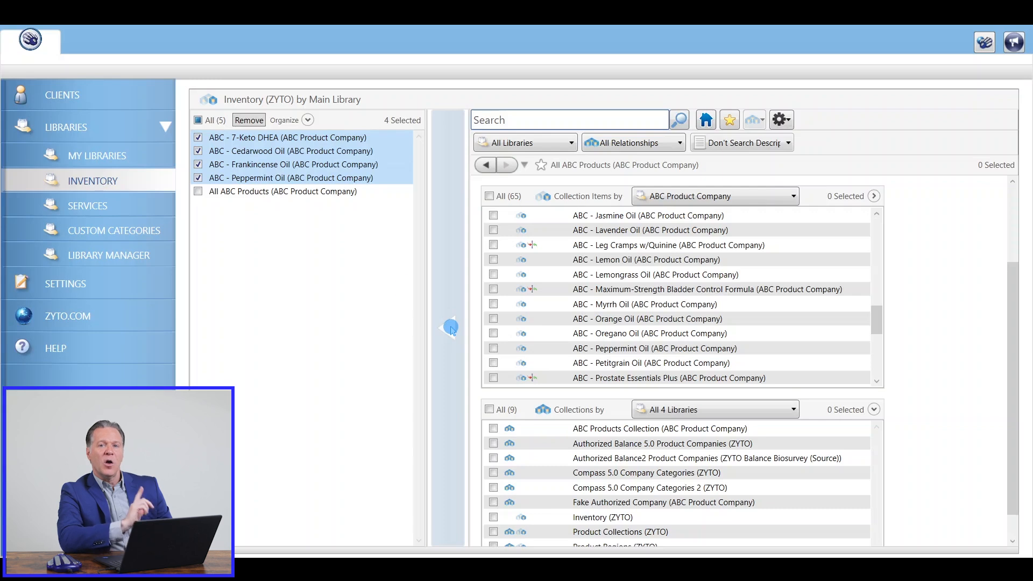
left_click(198, 120)
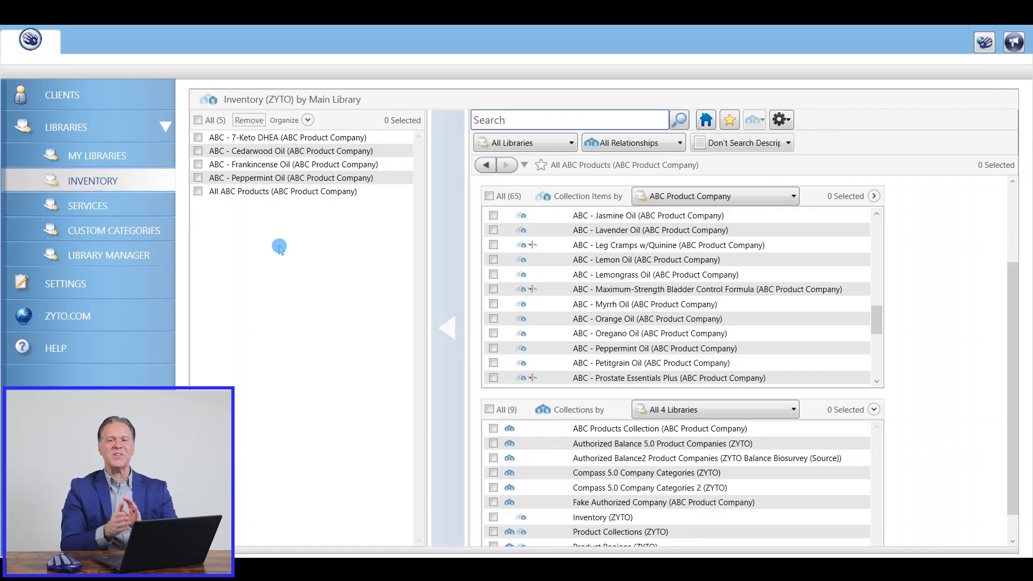
Create a custom category named Liver in the Main Library and save it.
left_click(136, 228)
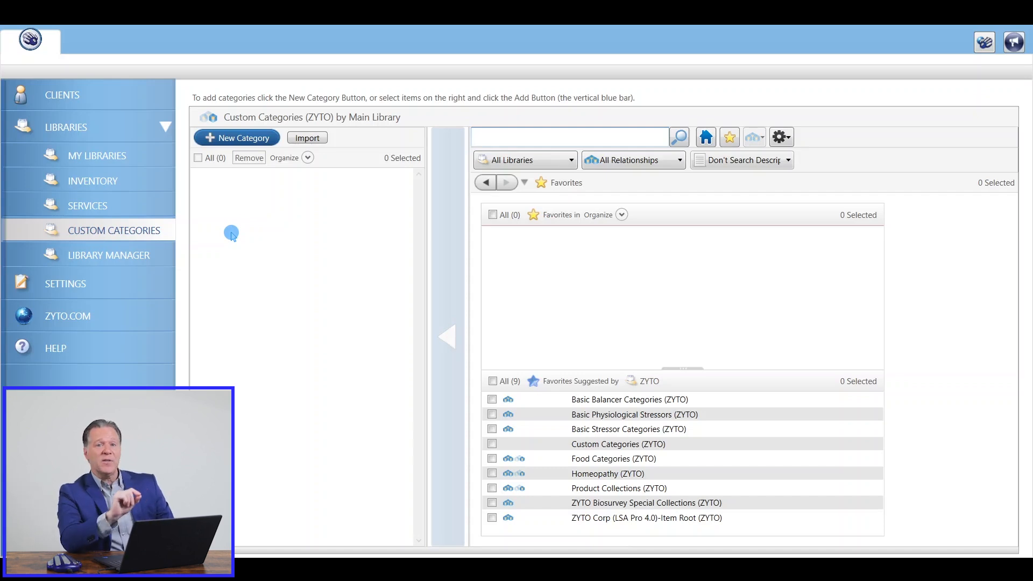
left_click(262, 139)
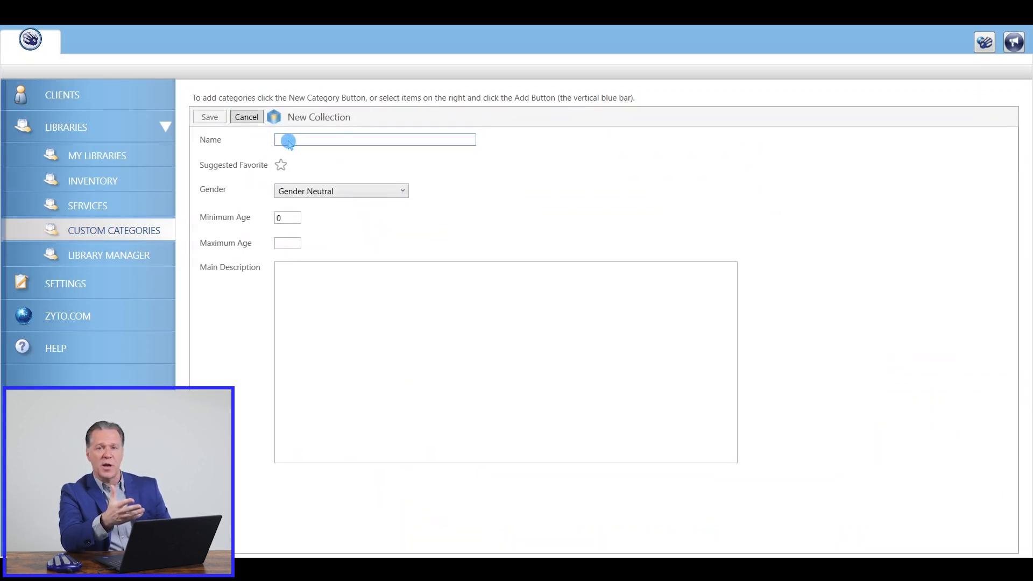
type("Liver")
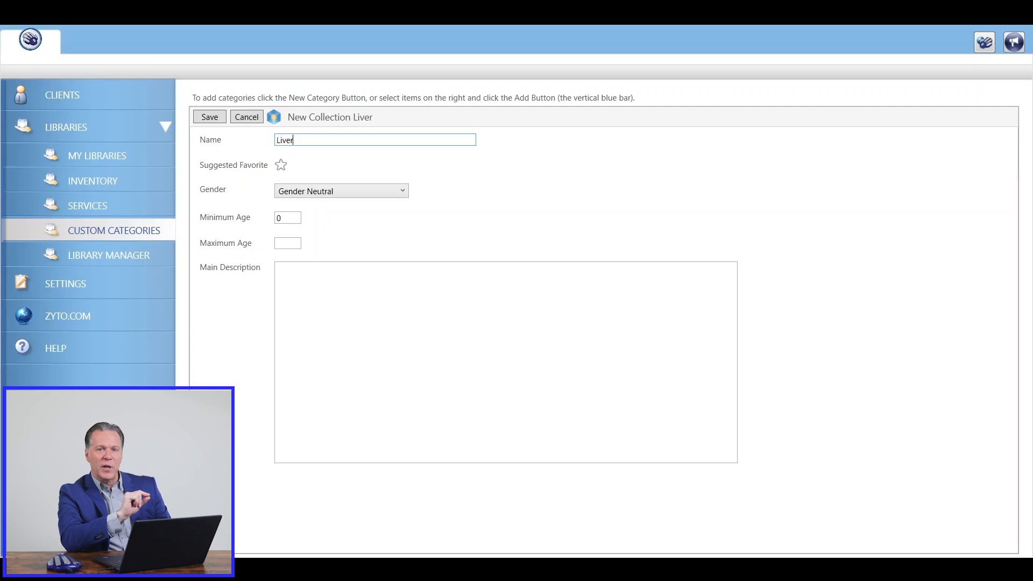
left_click(210, 118)
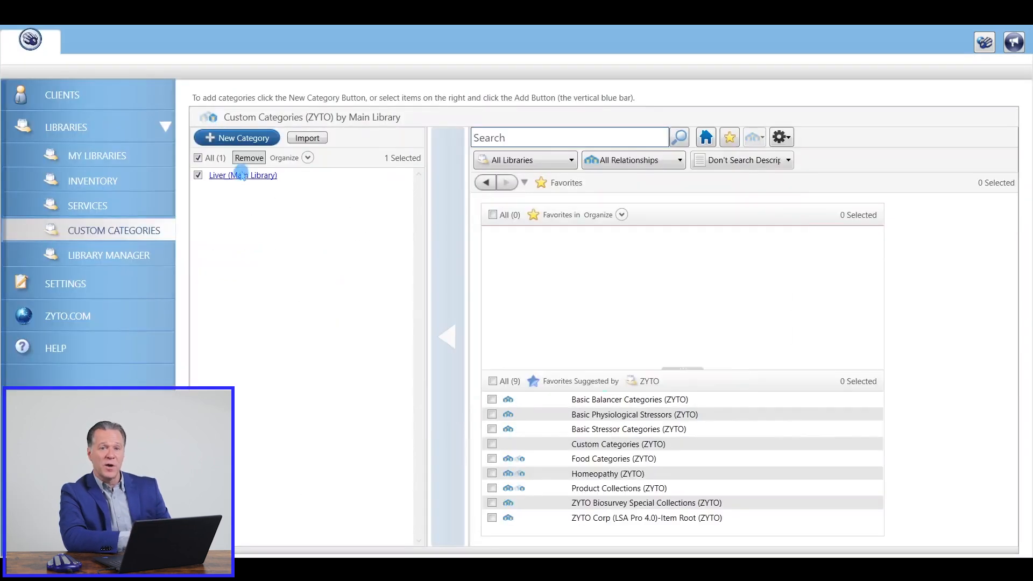
Add the blank-named first ZYTO item and the ZYTO items 0 and 5 to the Liver category, then return to the category list.
left_click(242, 175)
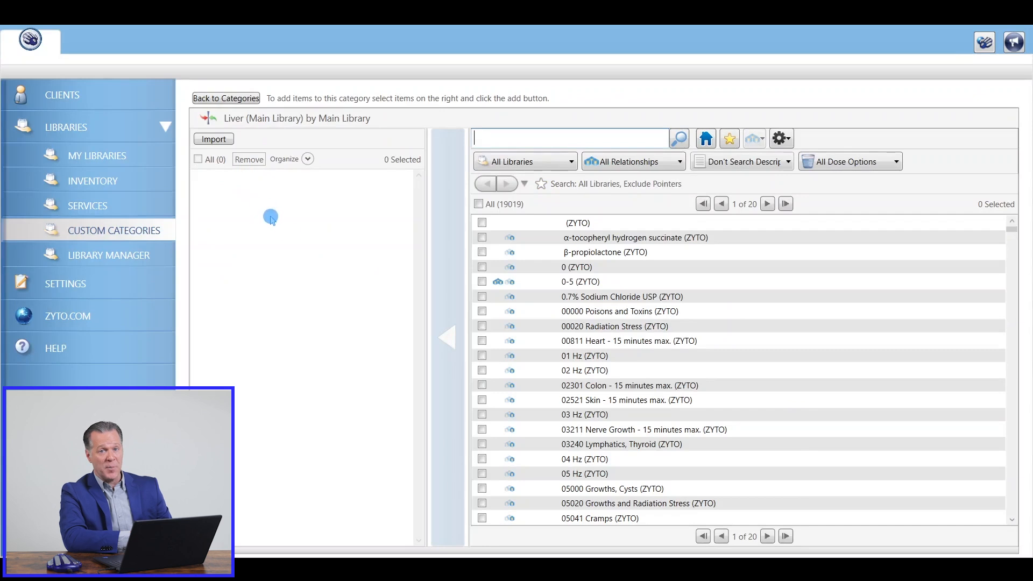
left_click(482, 222)
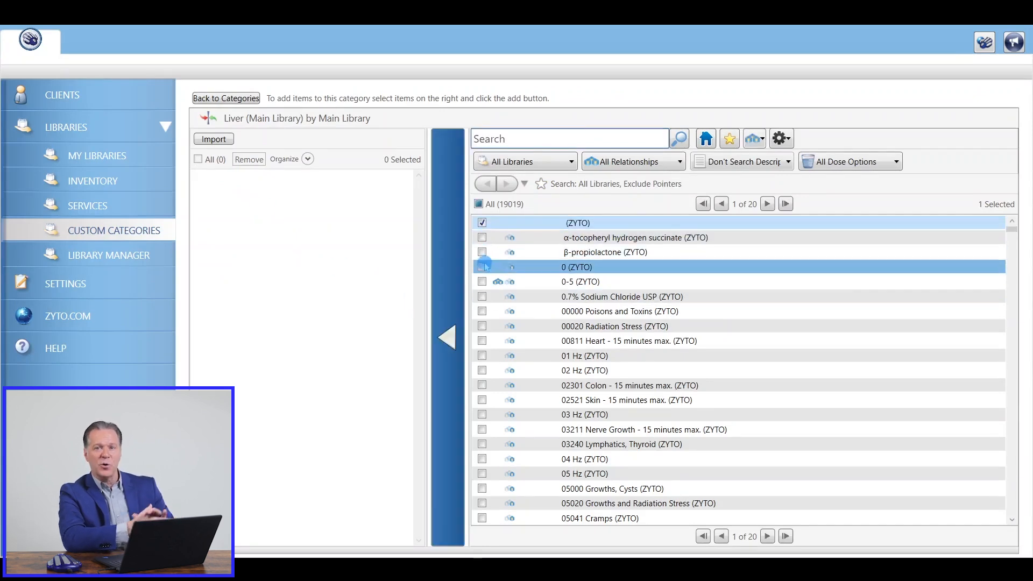
left_click(483, 267)
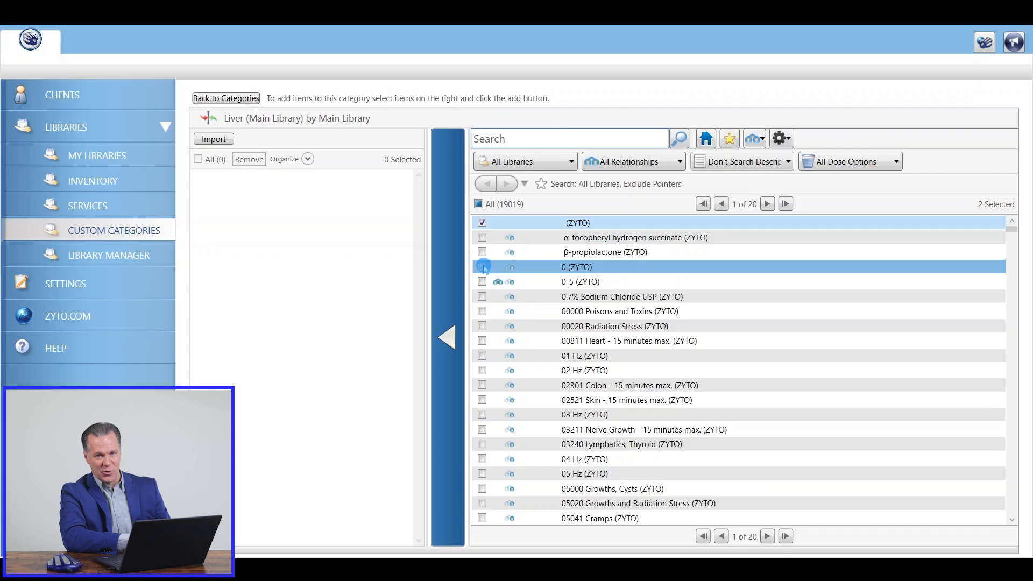
left_click_drag(1012, 230, 1021, 497)
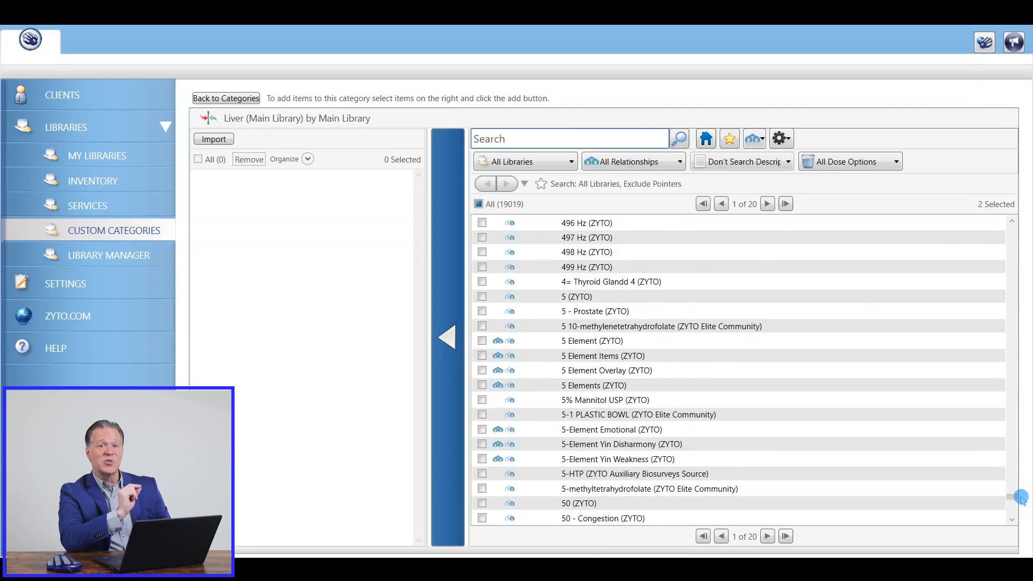
left_click(487, 296)
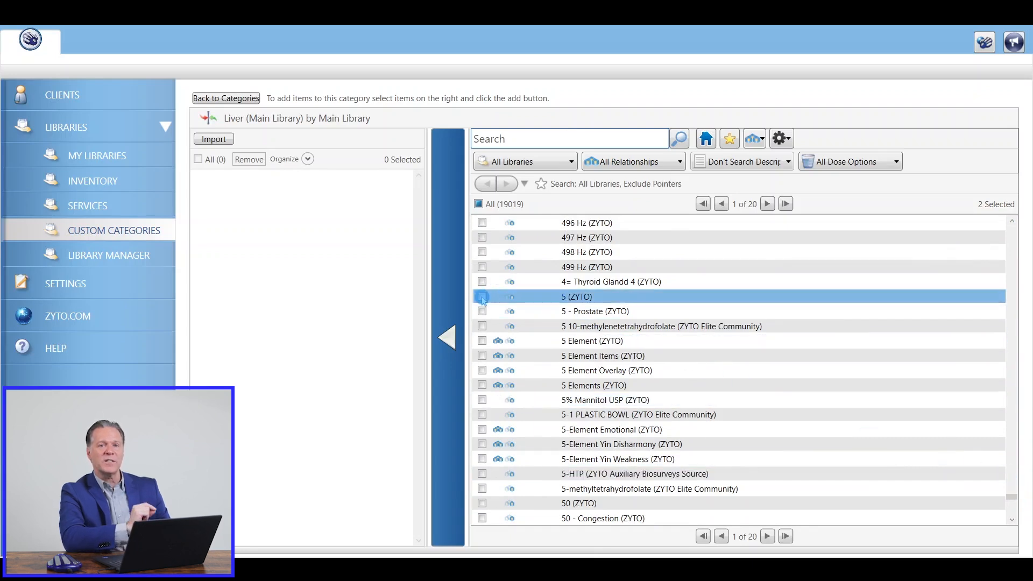
left_click(454, 337)
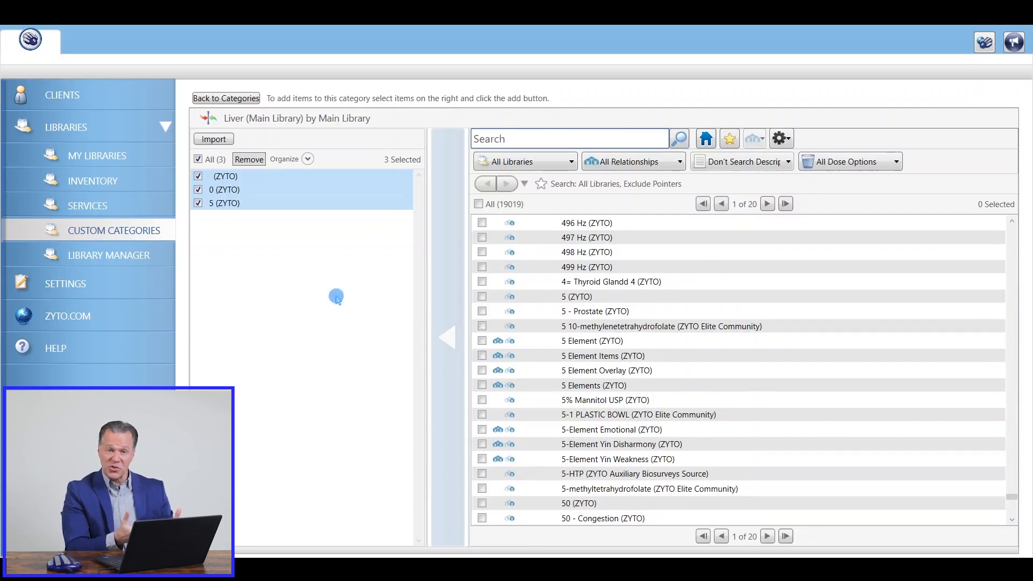
left_click(242, 99)
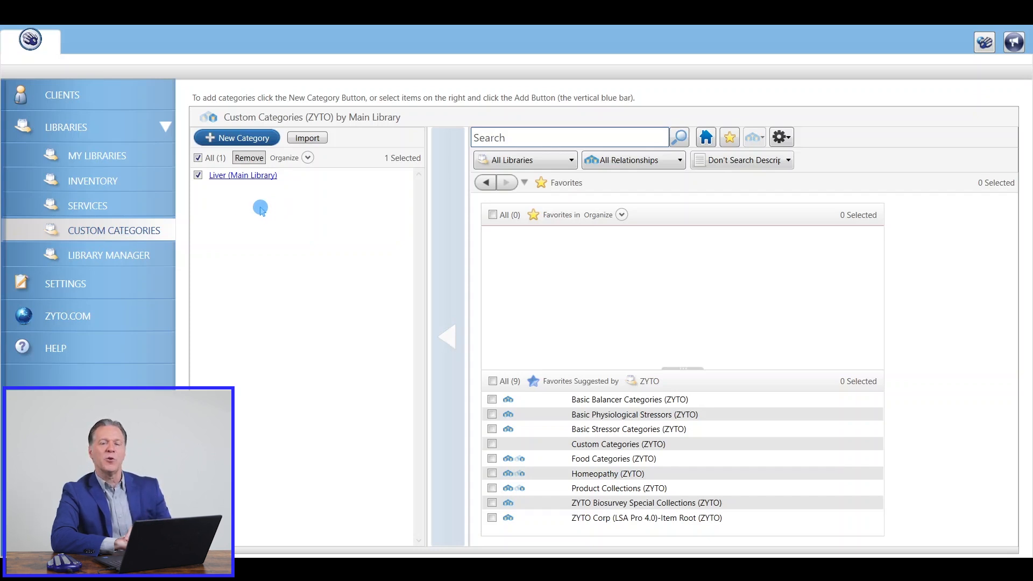
Create and save a new library named My Library.
left_click(124, 159)
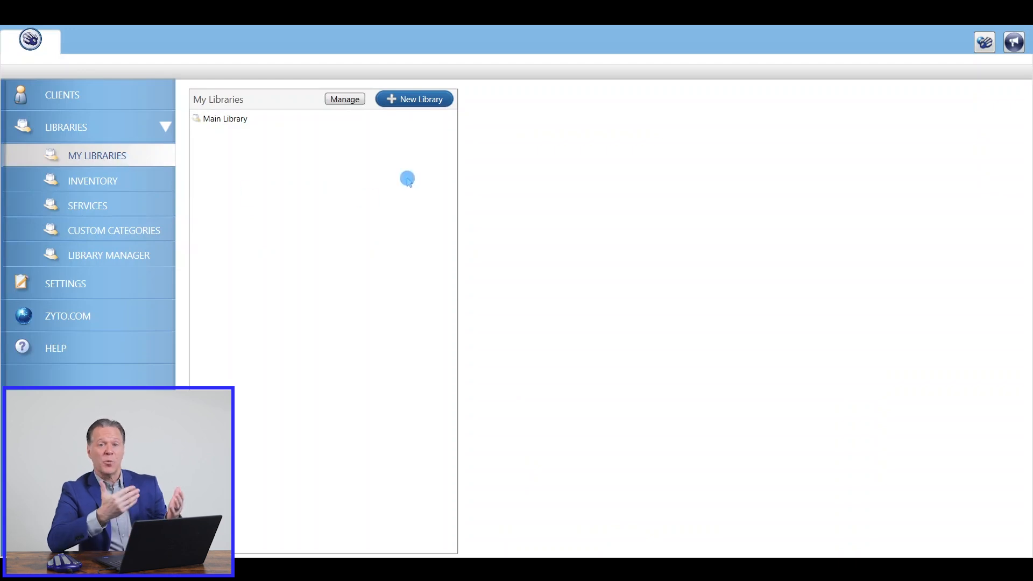
left_click(433, 102)
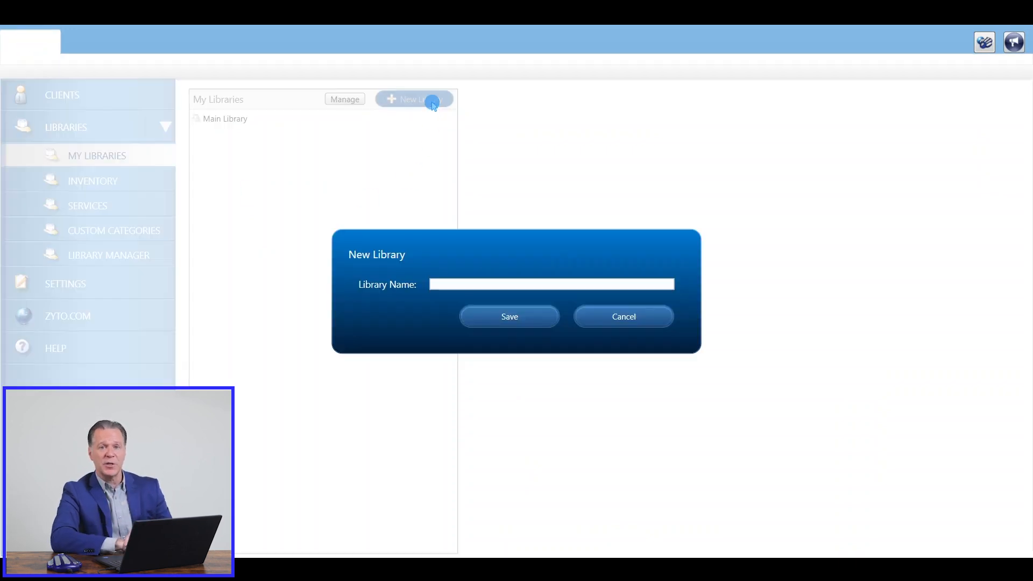
left_click(474, 284)
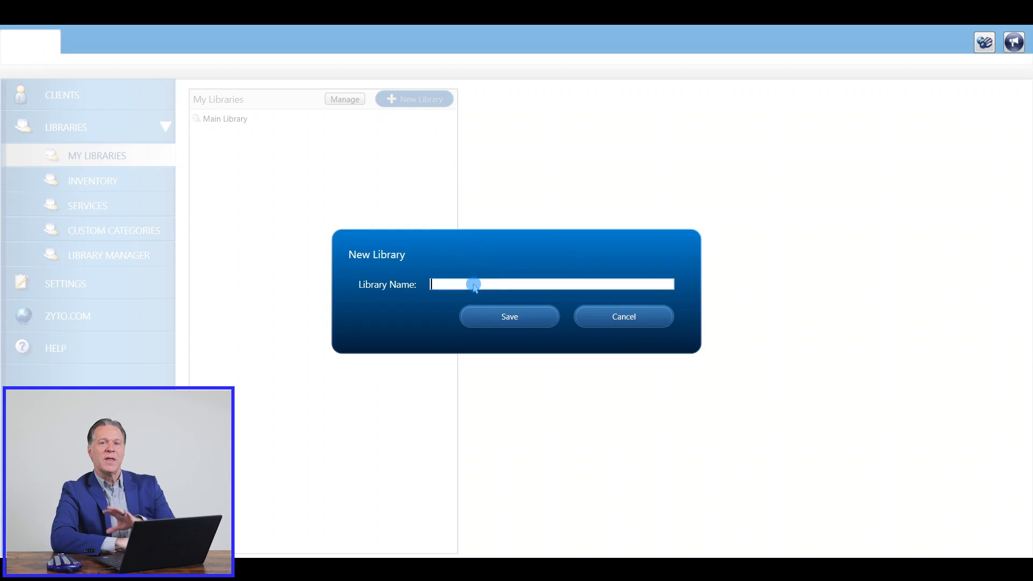
type("My Library")
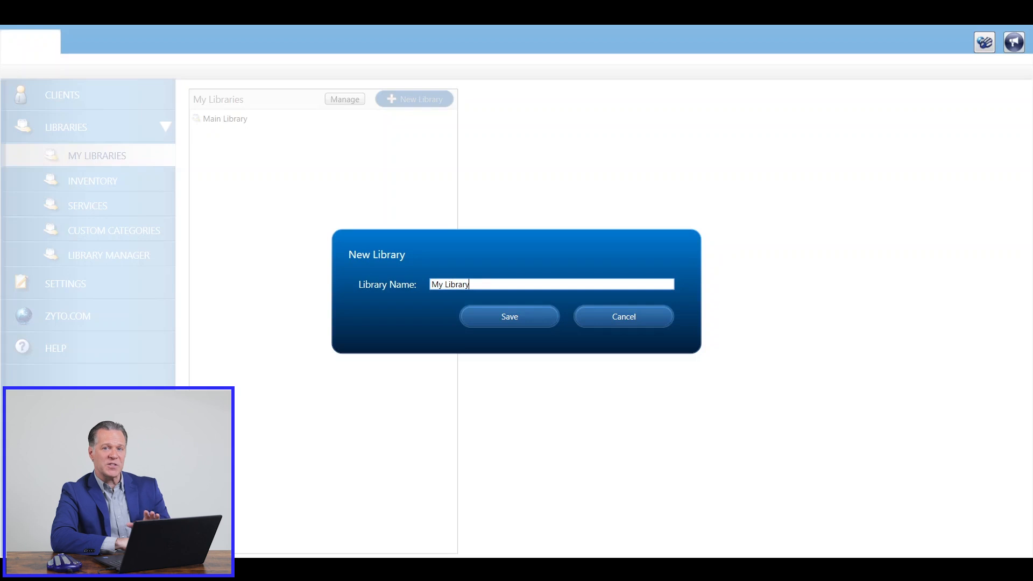
left_click(540, 318)
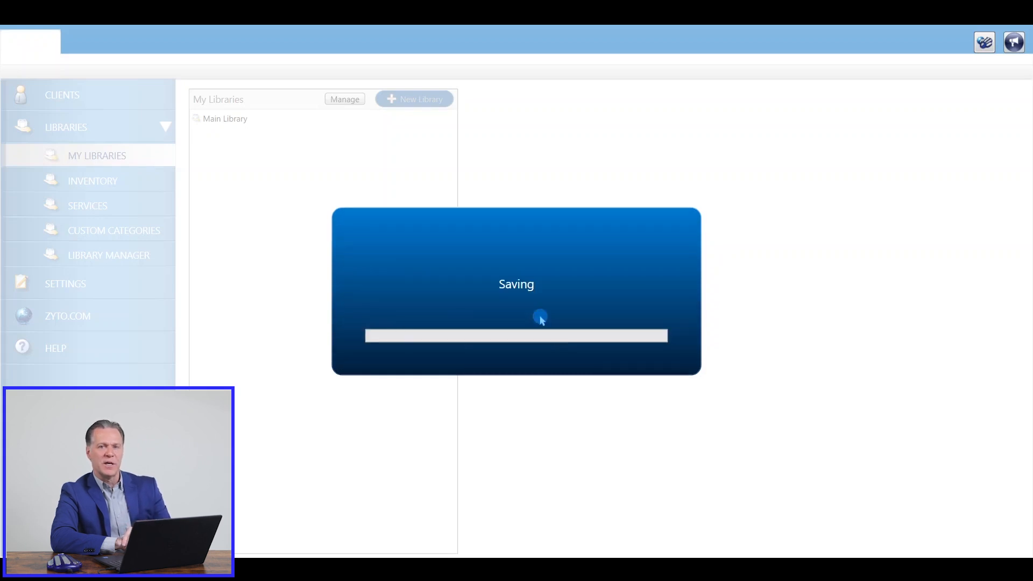